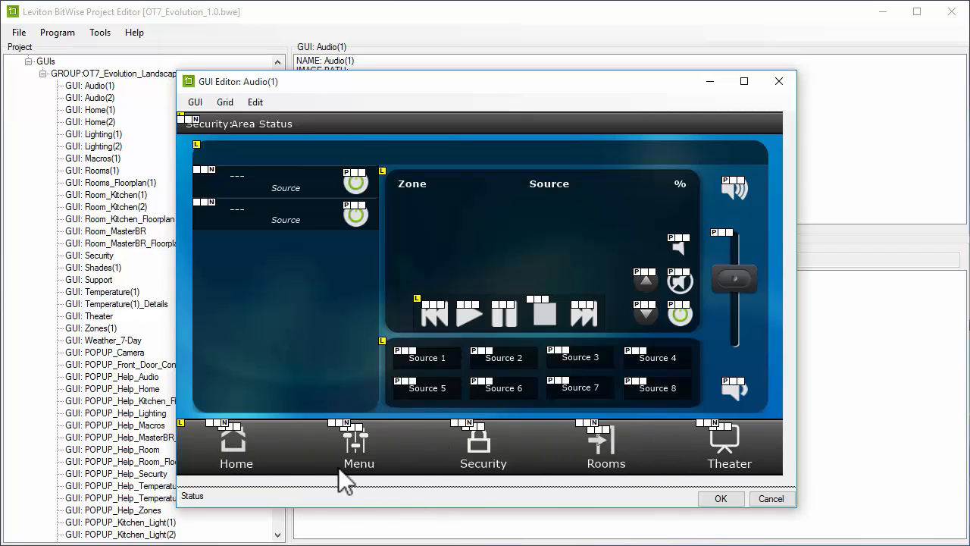
Examine the programming details of the navigation bar, power and volume buttons on the Audio(1) page.
mouse_move(246, 437)
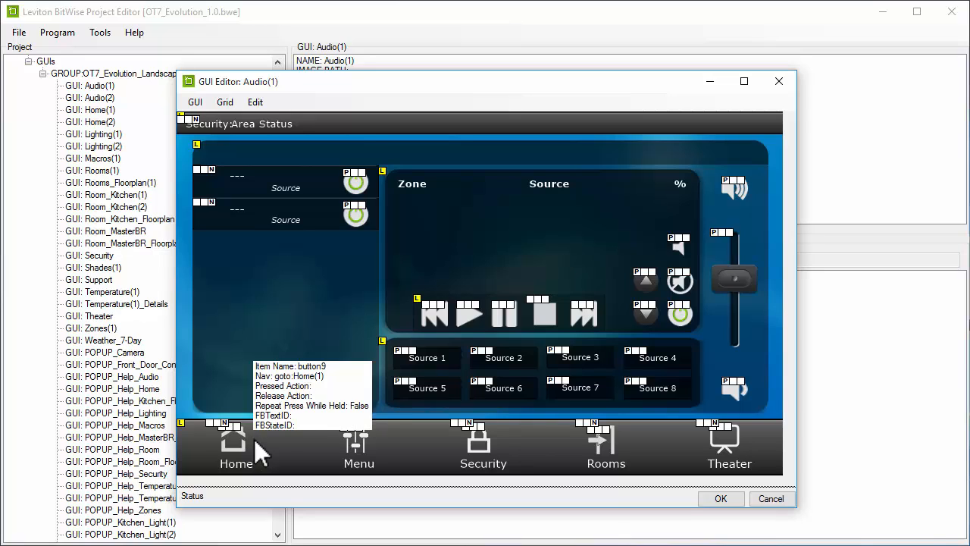
mouse_move(364, 454)
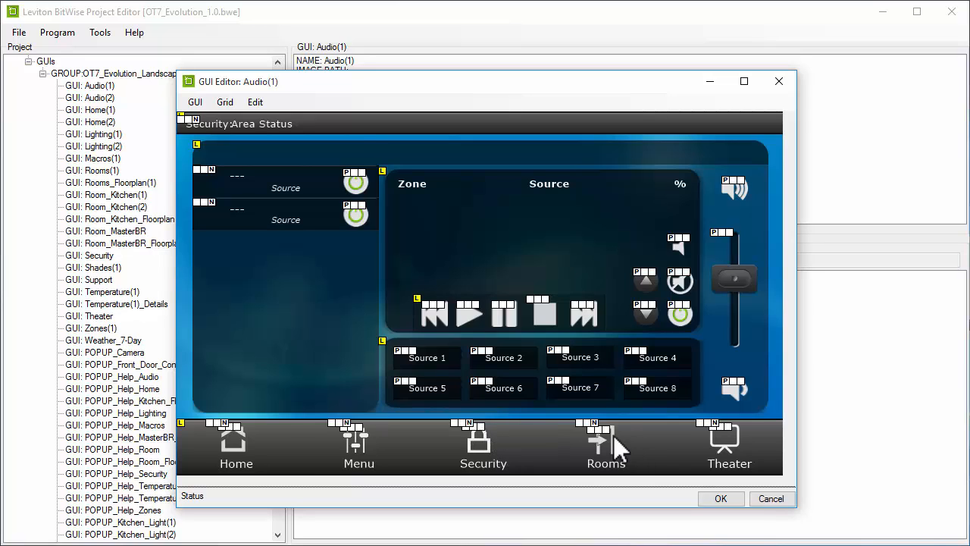
mouse_move(733, 434)
mouse_move(684, 311)
mouse_move(731, 392)
Duplicate the second audio zone row with its labels and power button, placing the copy directly beneath it at X=21, Y=157.
left_click_drag(180, 194, 385, 236)
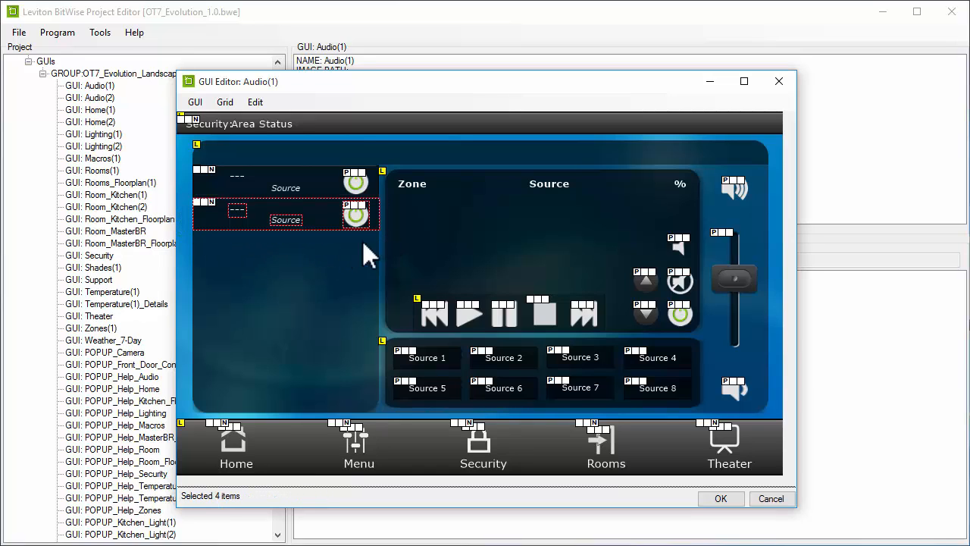
right_click(320, 225)
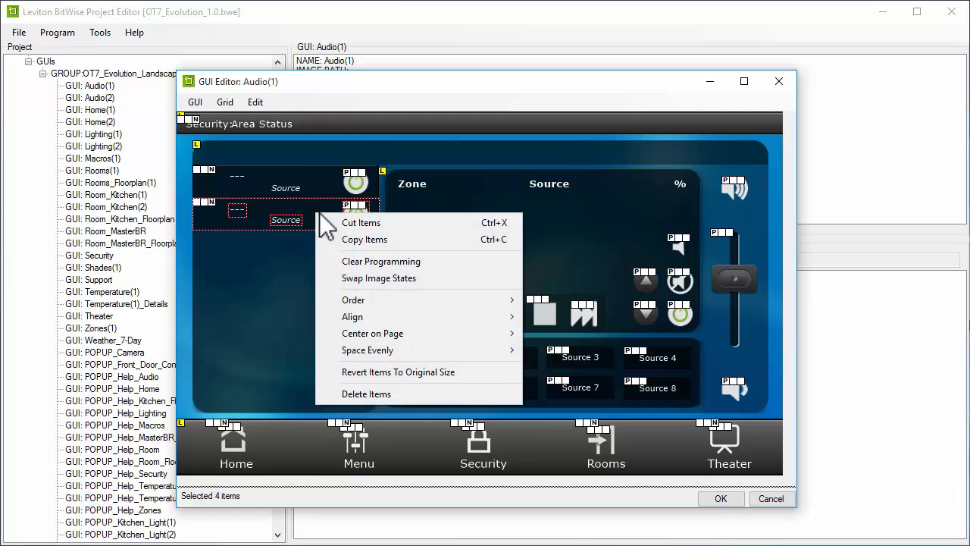
left_click(361, 237)
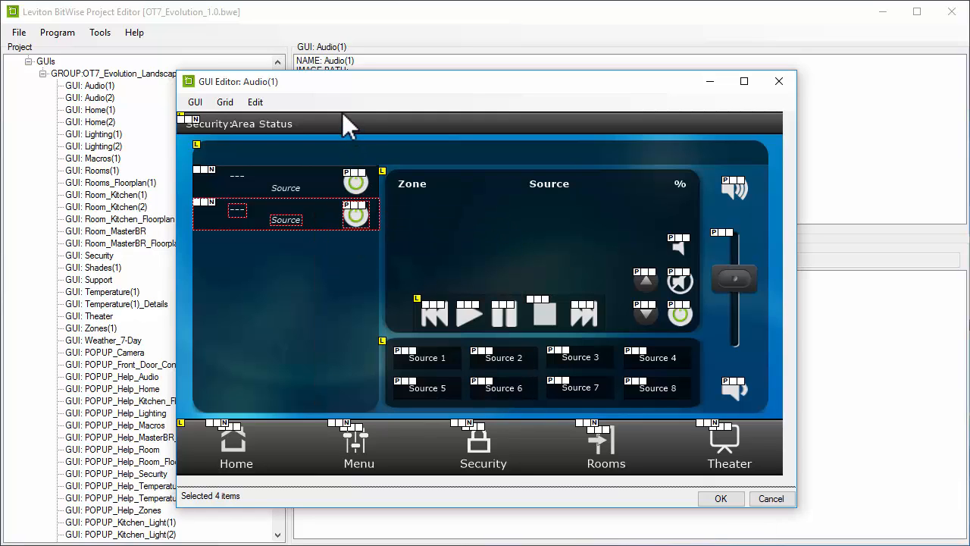
left_click(186, 242)
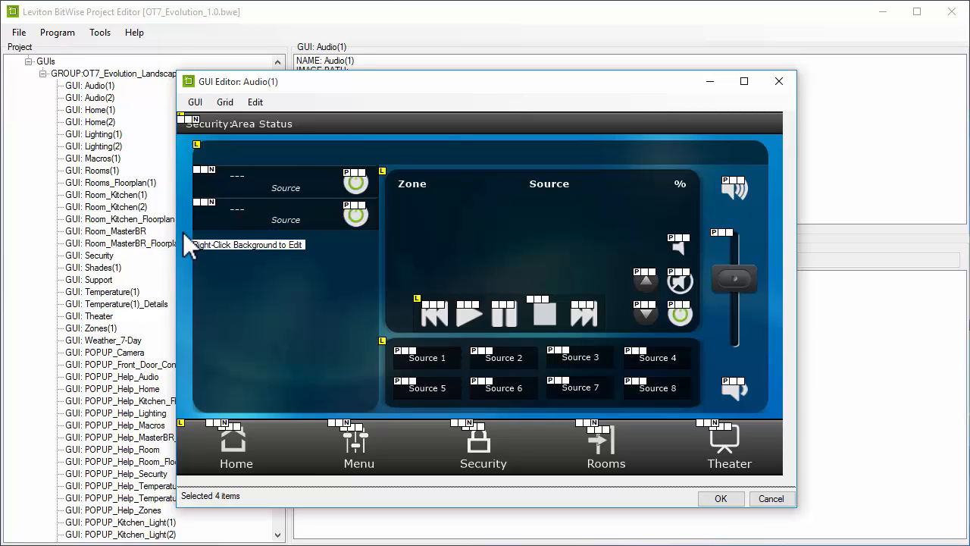
key("ctrl+v")
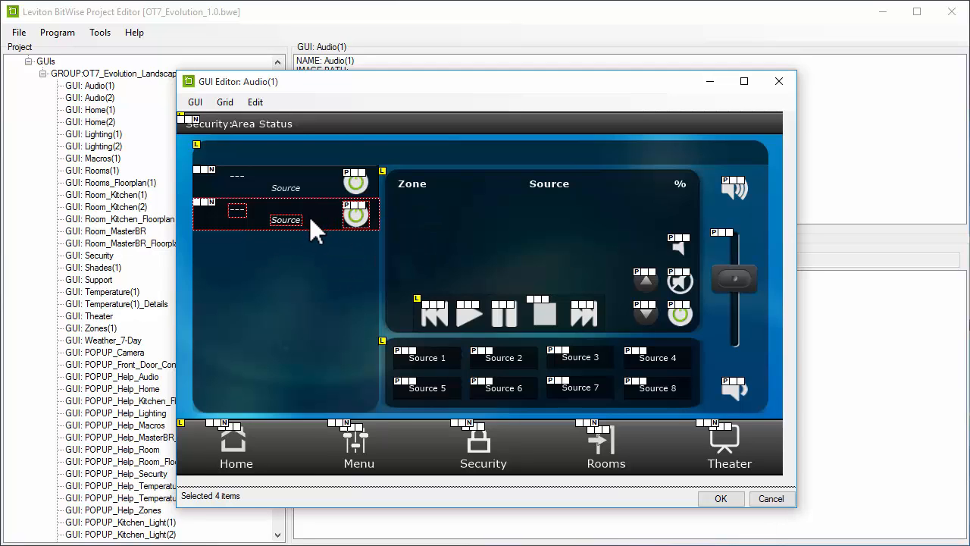
left_click_drag(309, 216, 315, 248)
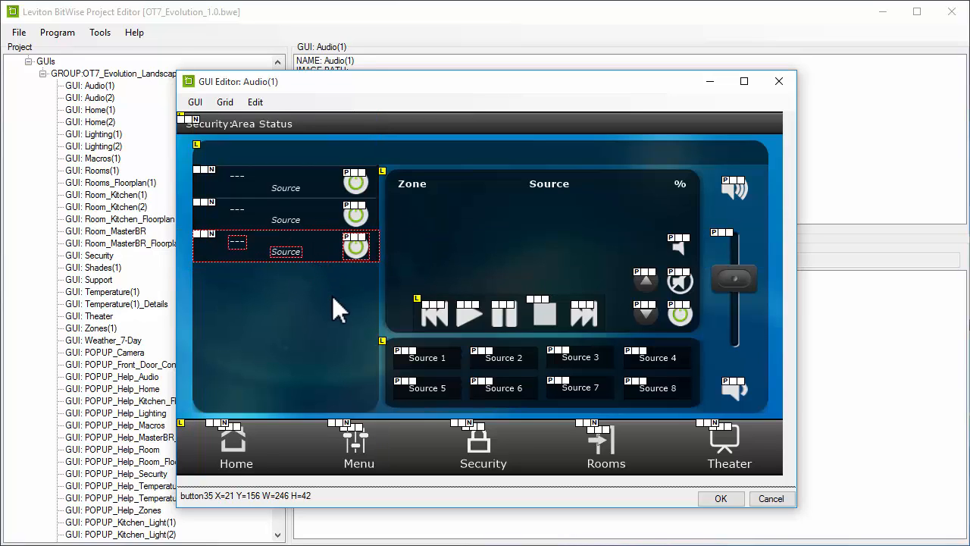
key("Down")
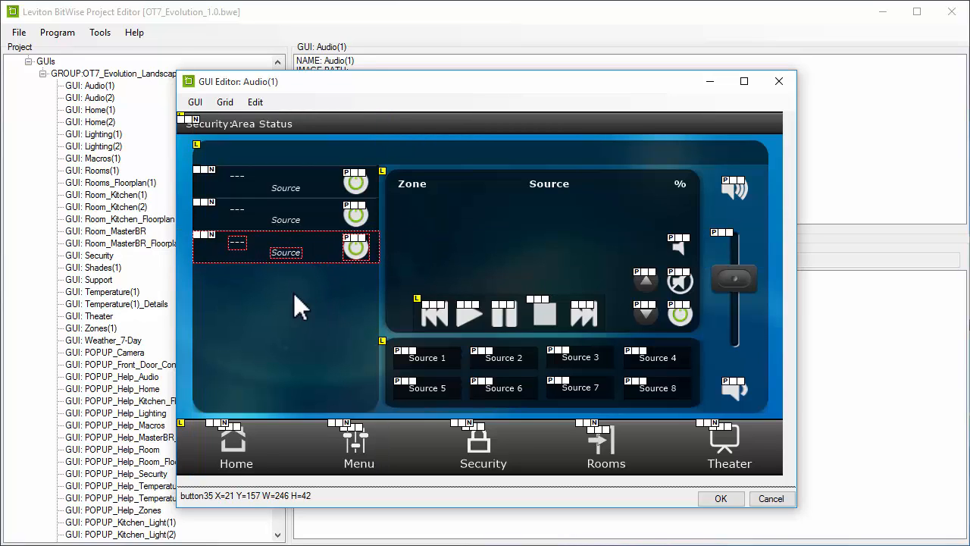
left_click(182, 247)
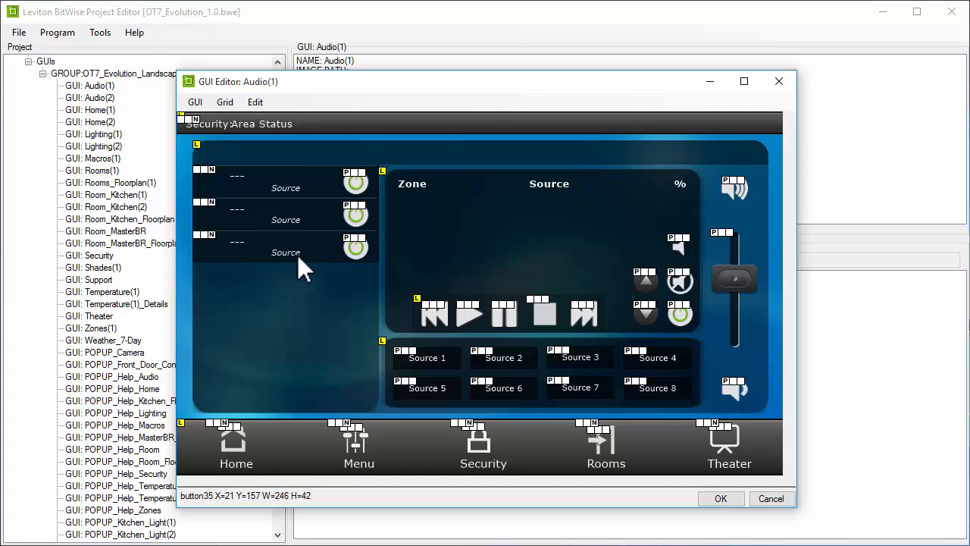
Set the feedback text ID of the third row's zone name label to LSA_OMNI_AUDIO_ZONE_3_NAME.
mouse_move(350, 253)
mouse_move(241, 243)
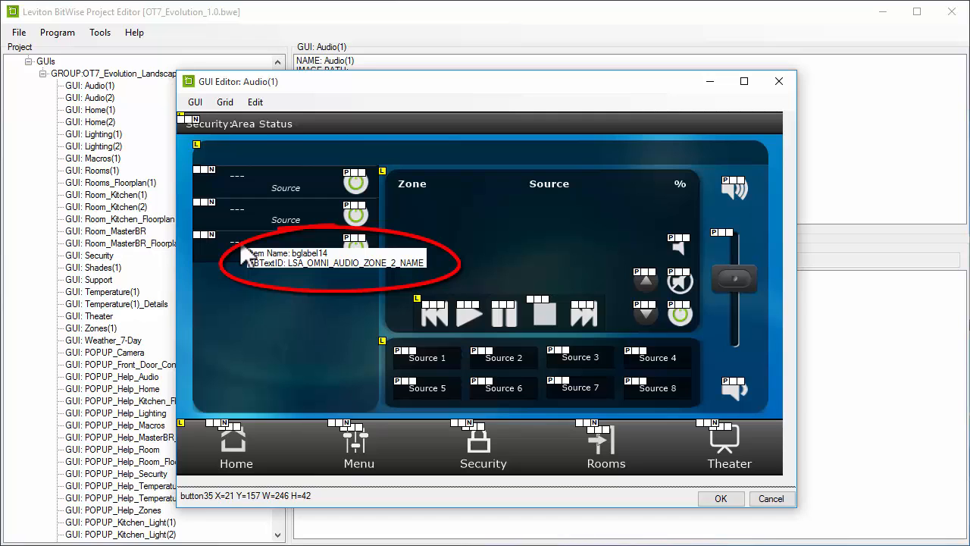
right_click(238, 240)
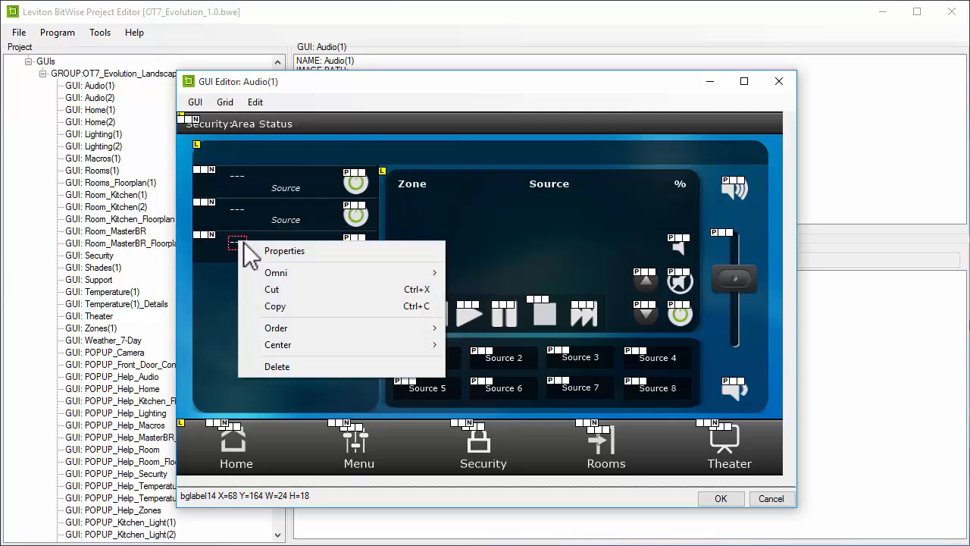
left_click(267, 250)
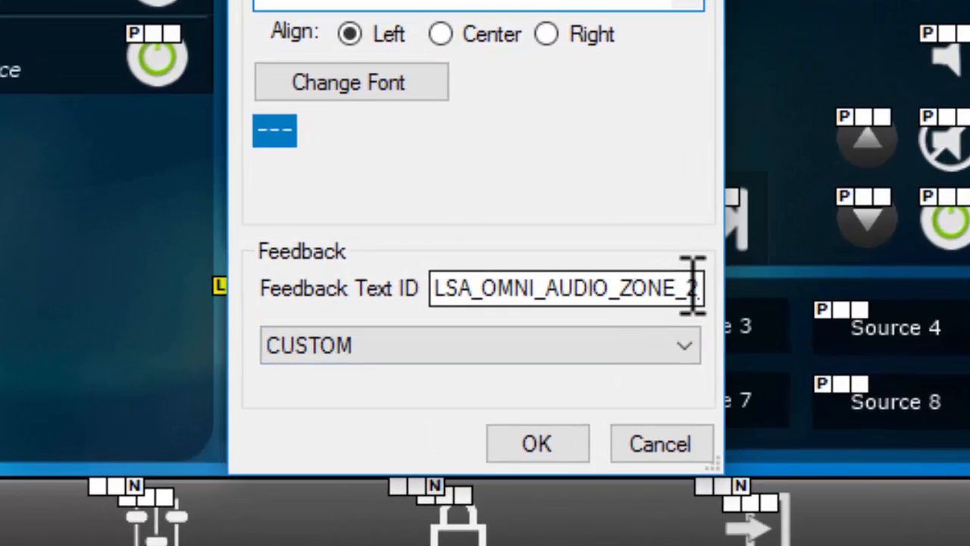
left_click(589, 334)
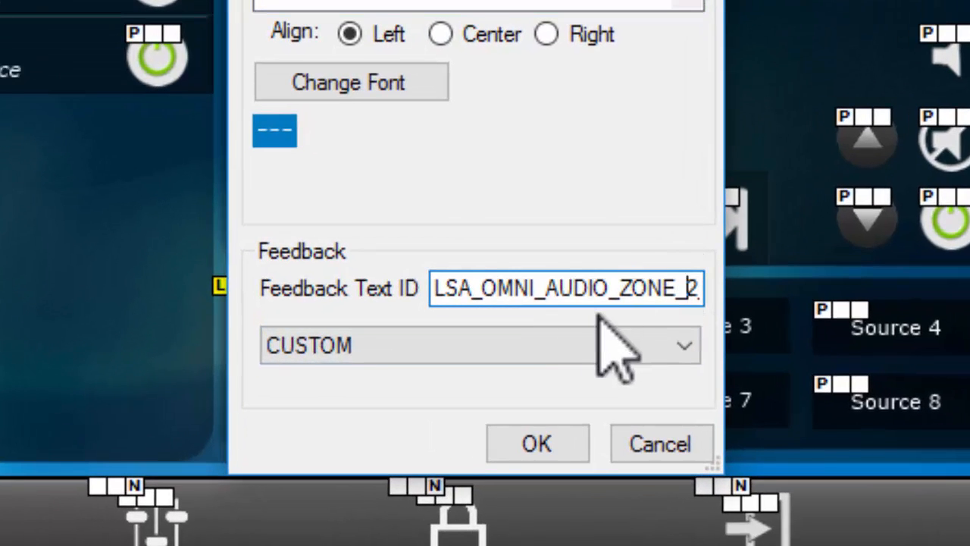
key("Delete")
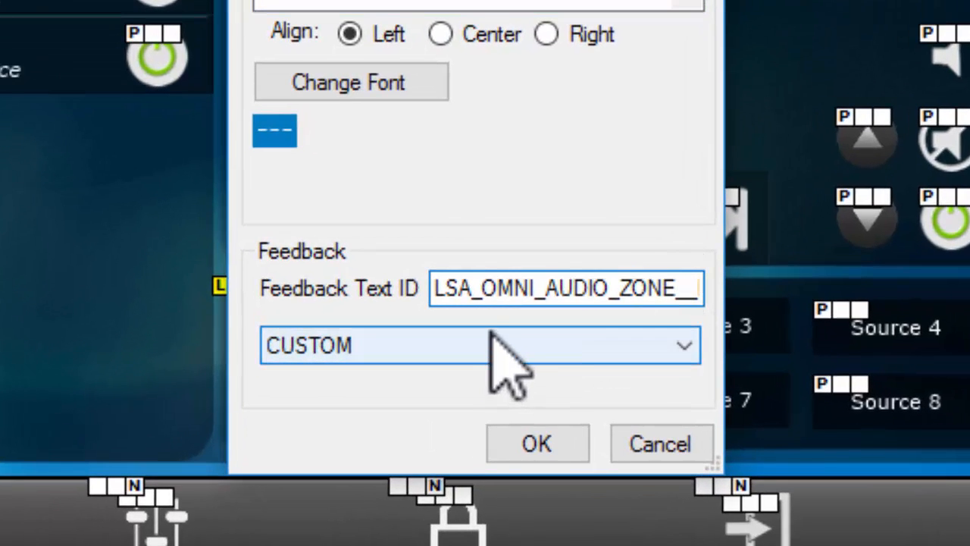
type("3")
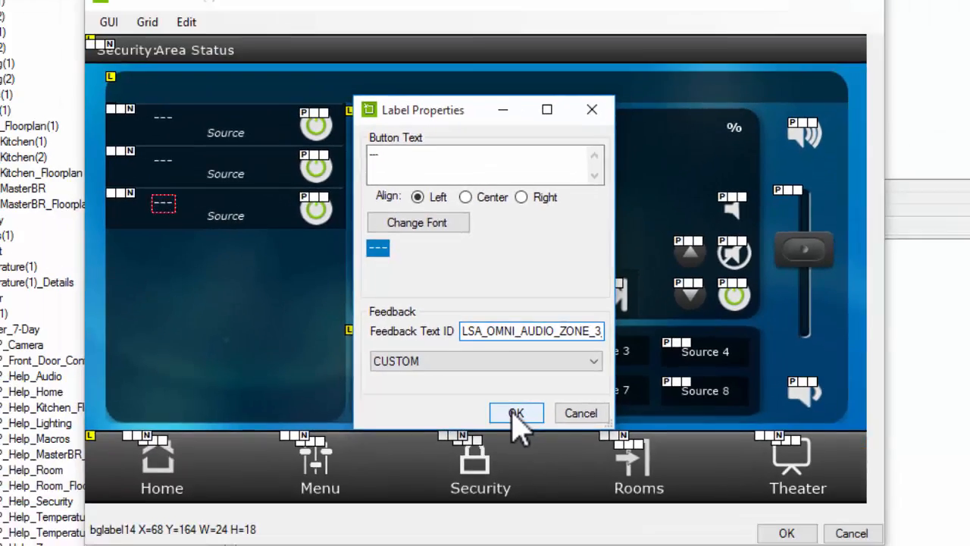
left_click(515, 414)
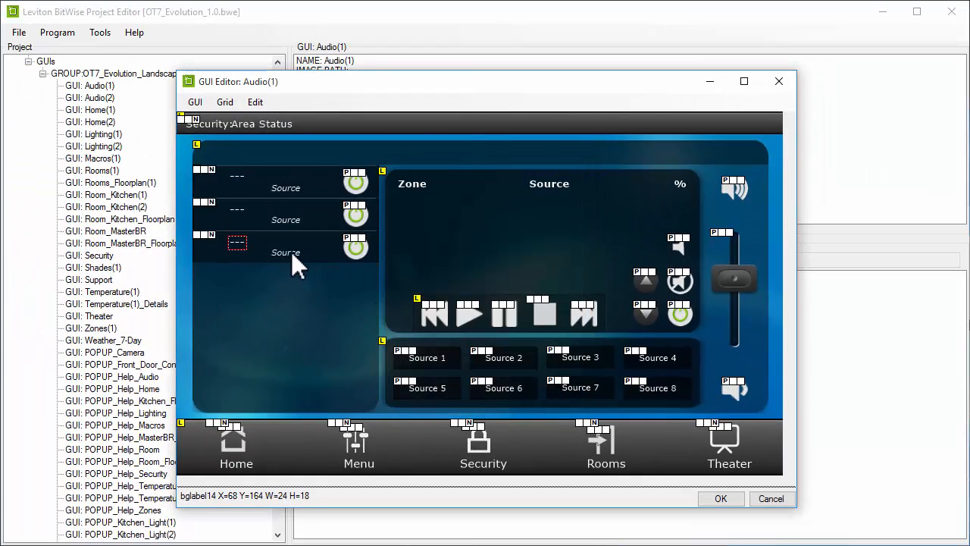
Update the zone number in the feedback text ID of the third row's Source label to match its row.
right_click(291, 251)
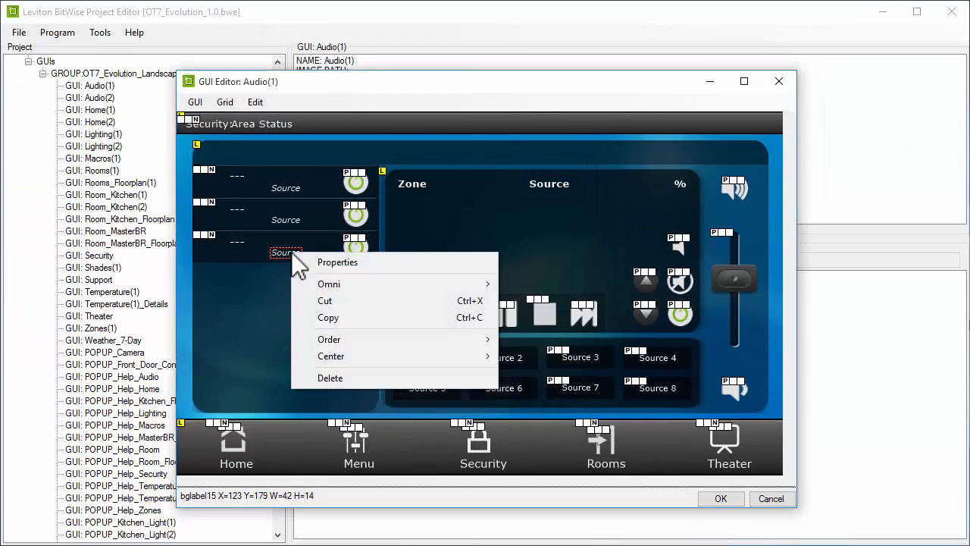
left_click(319, 263)
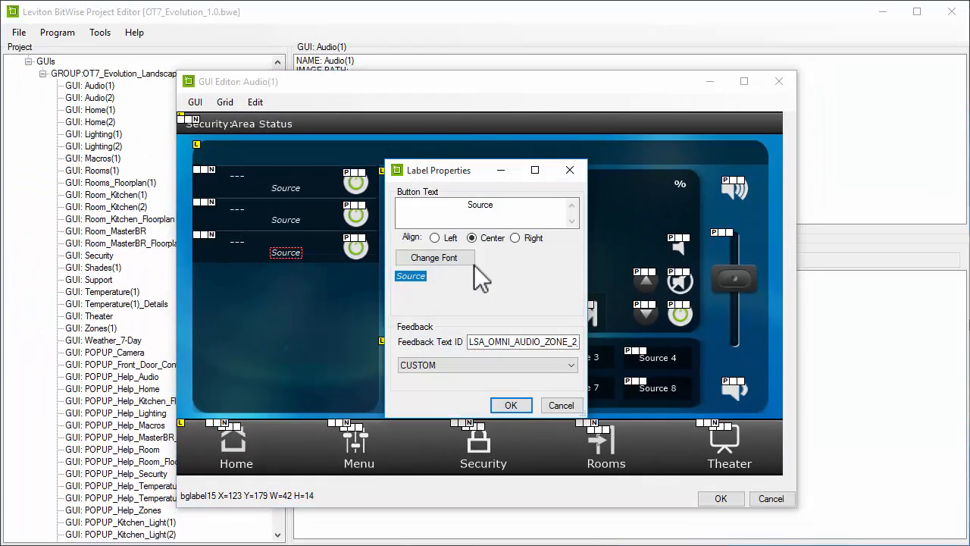
left_click(572, 343)
key("BackSpace")
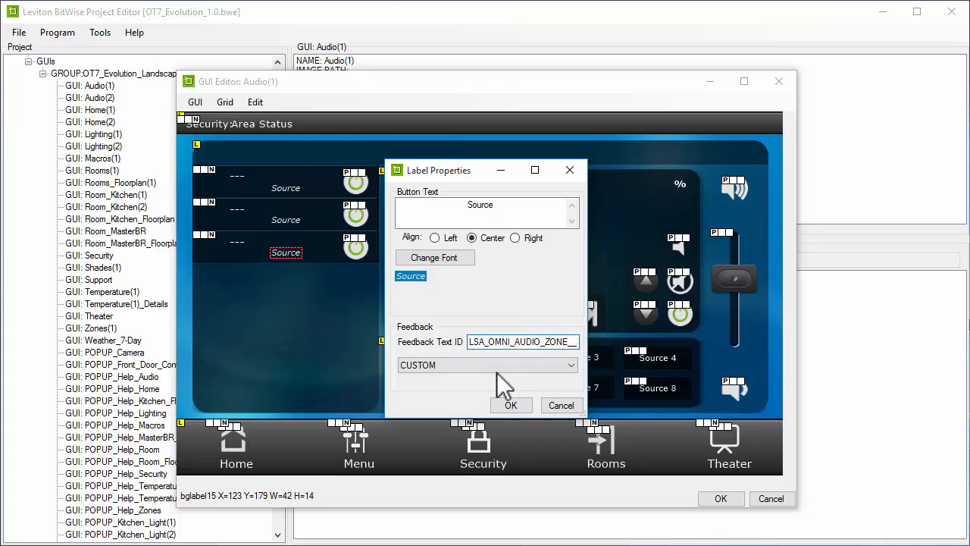
left_click(511, 403)
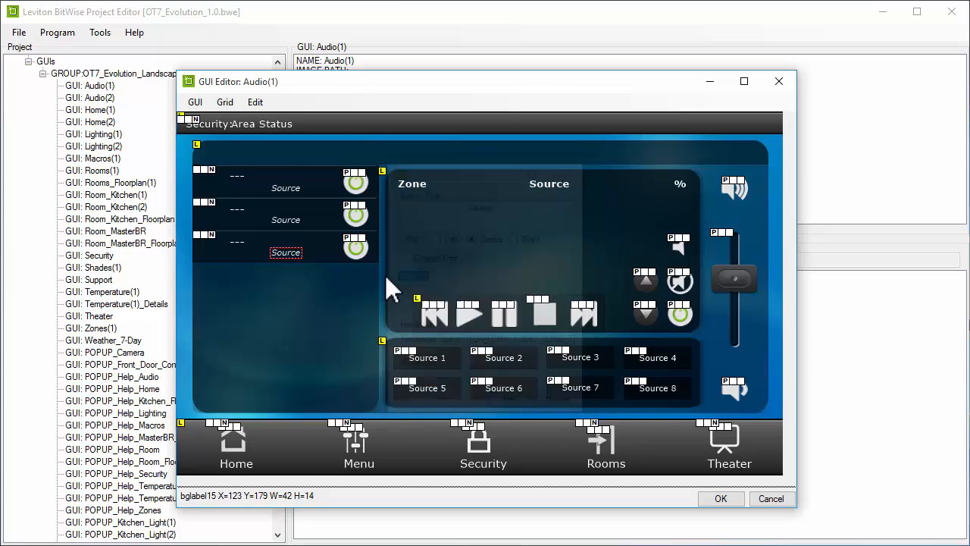
Set the feedback state ID of the third row's power button to LSA_OMNI_AUDIO_ZONE_3_STATUS.
right_click(360, 248)
left_click(385, 258)
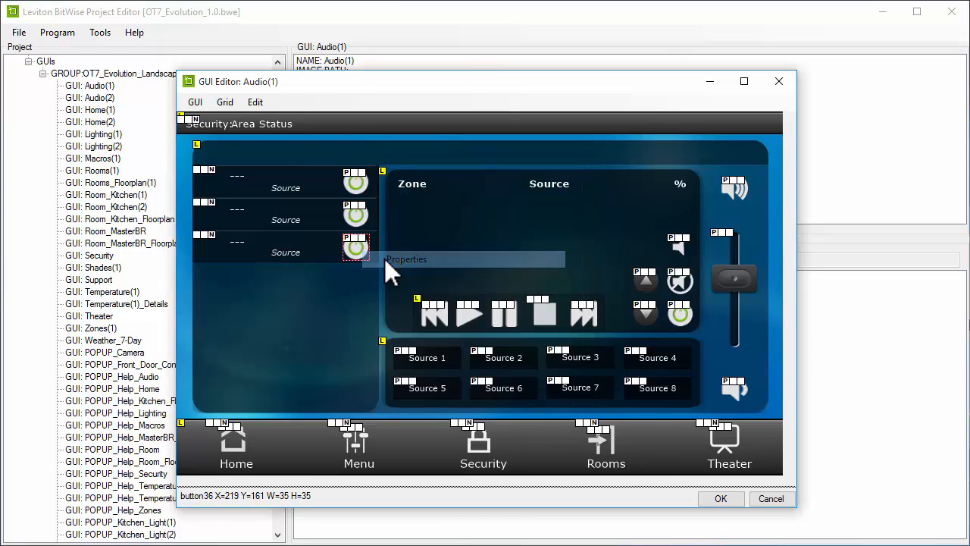
left_click(660, 245)
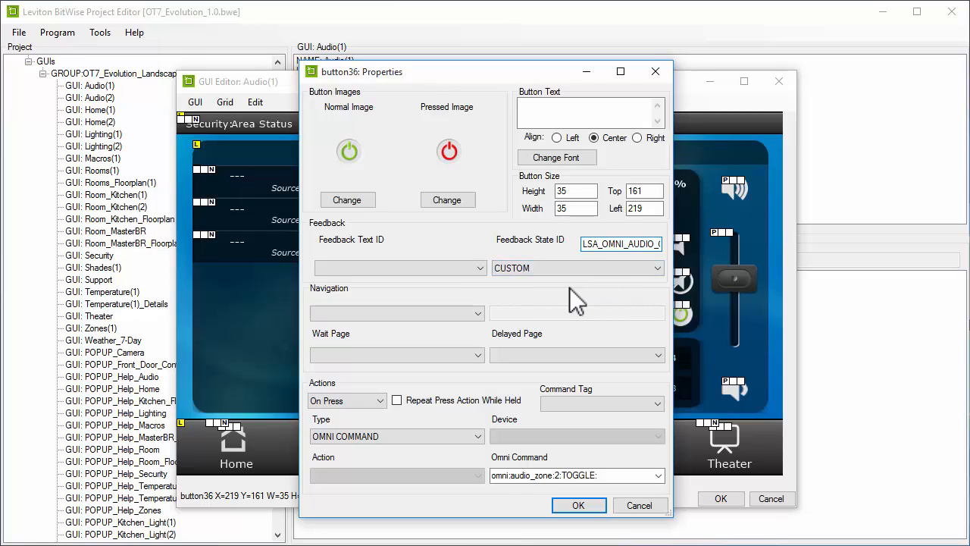
type("ZONE_2_STATUS")
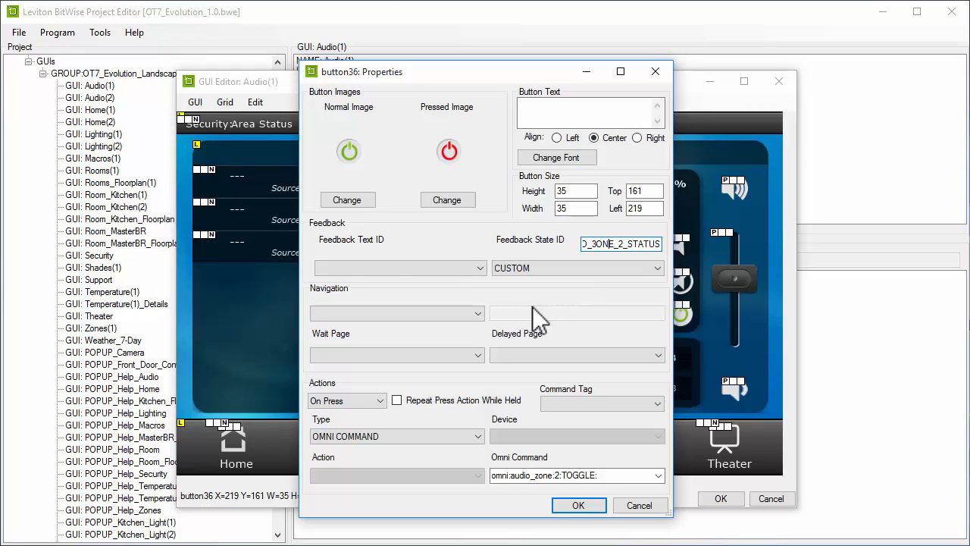
key("Left")
key("Left")
key("BackSpace")
type("Z")
key("Right")
key("Delete")
type("3")
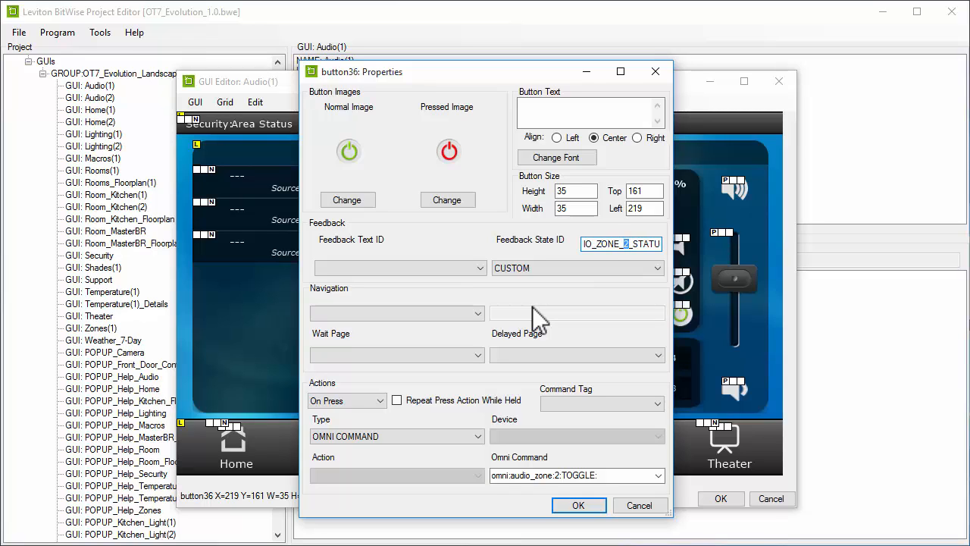
Set the third row's power button Omni command to omni:audio_zone:3:TOGGLE: and accept the Audio(1) page edits.
left_click(565, 475)
left_click(562, 475)
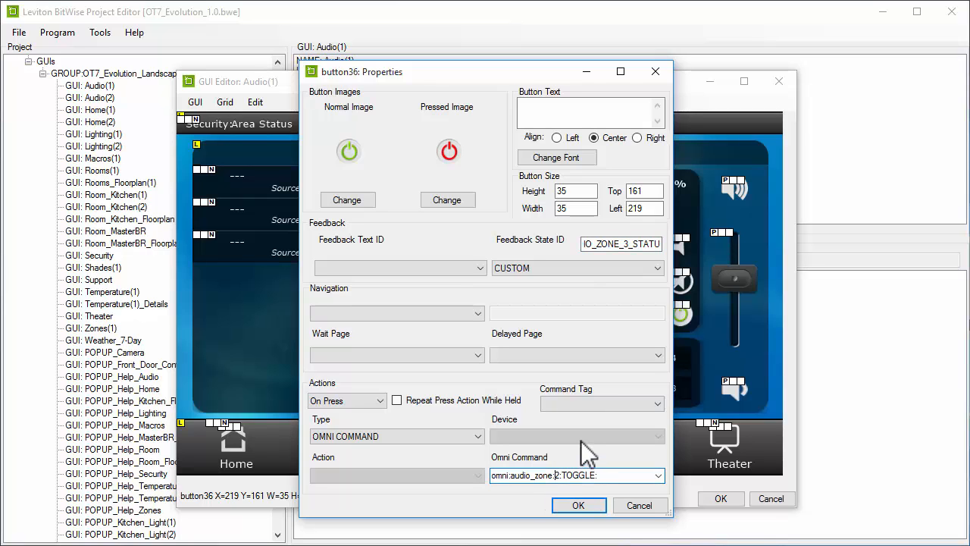
key("BackSpace")
type("3")
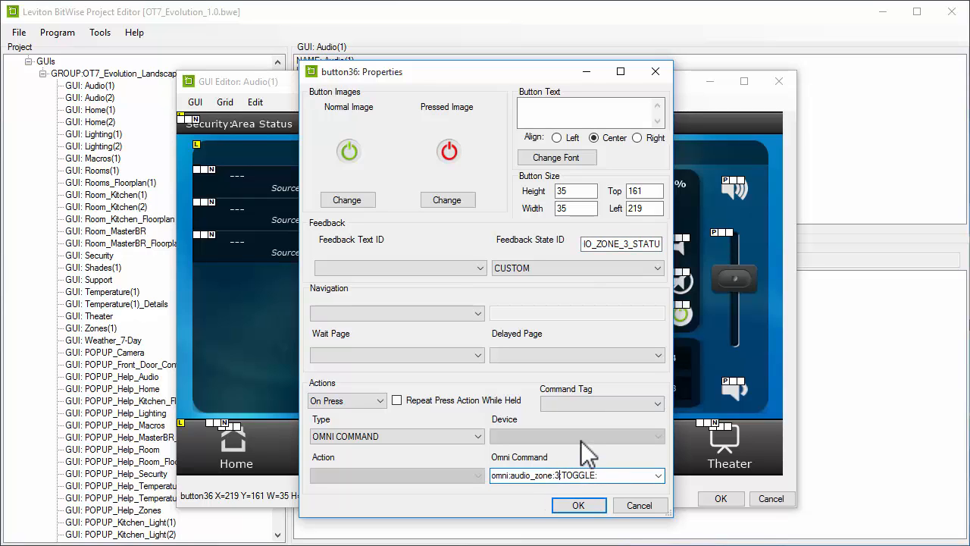
left_click(578, 505)
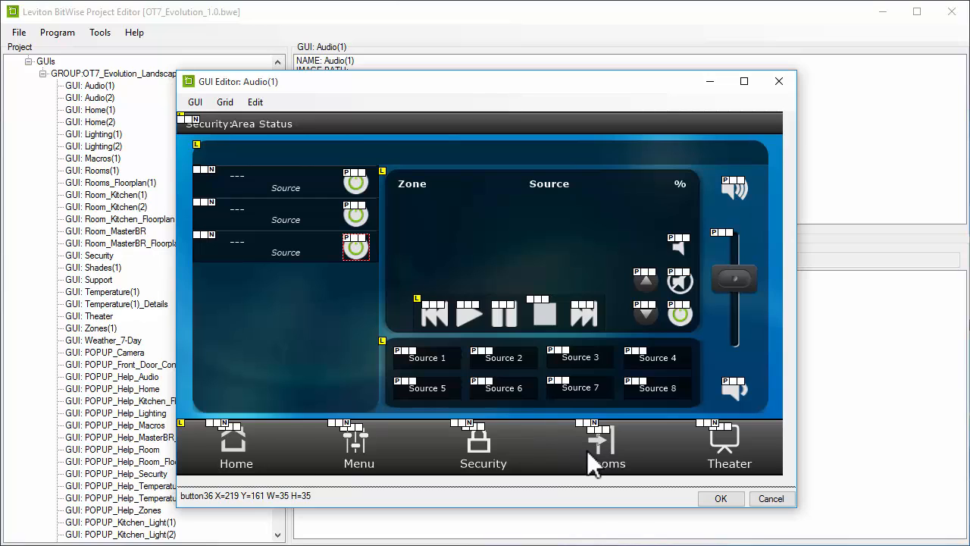
left_click(720, 499)
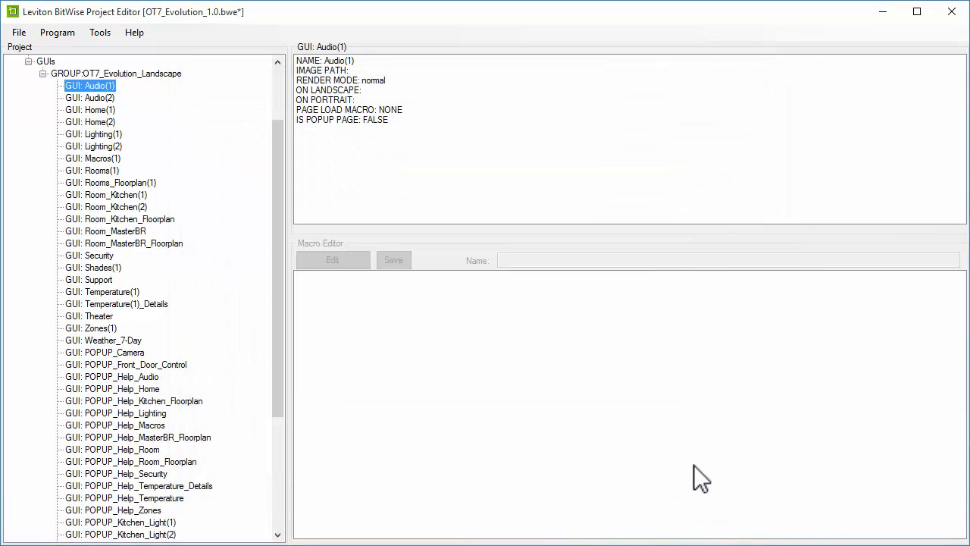
Copy the Audio(1) GUI page and paste it into the OT7_Evolution_Landscape group.
right_click(104, 95)
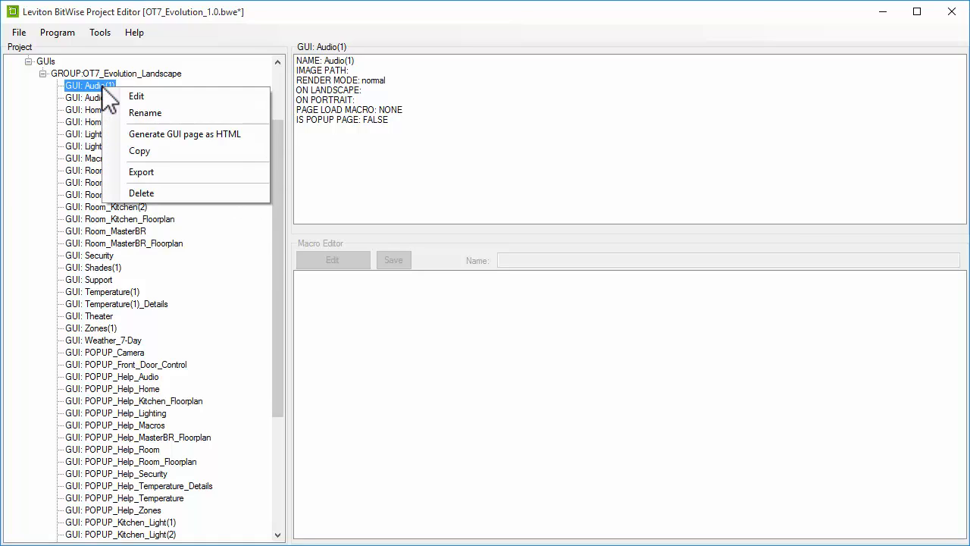
left_click(171, 155)
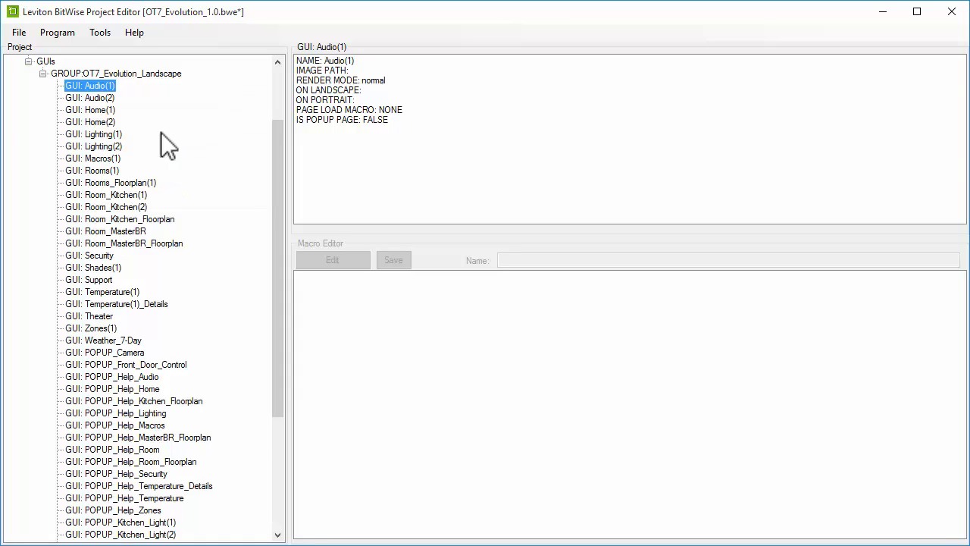
left_click(121, 72)
right_click(120, 72)
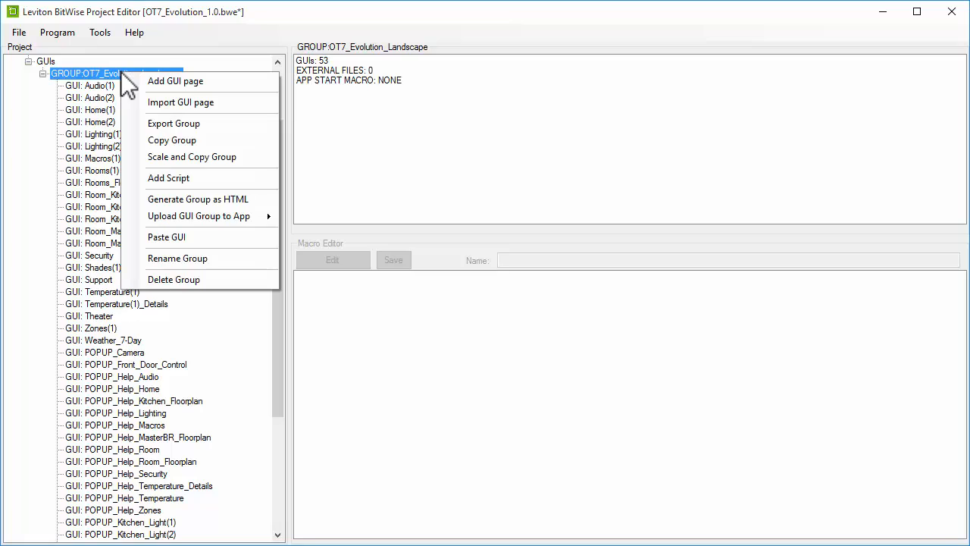
left_click(182, 238)
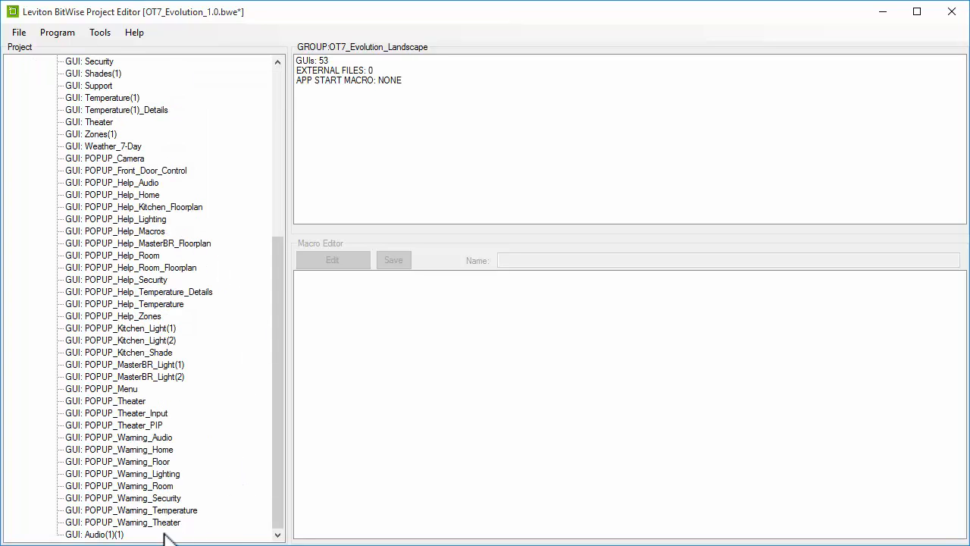
Rename the pasted copy of the Audio(1) GUI page to Audio(3).
right_click(116, 534)
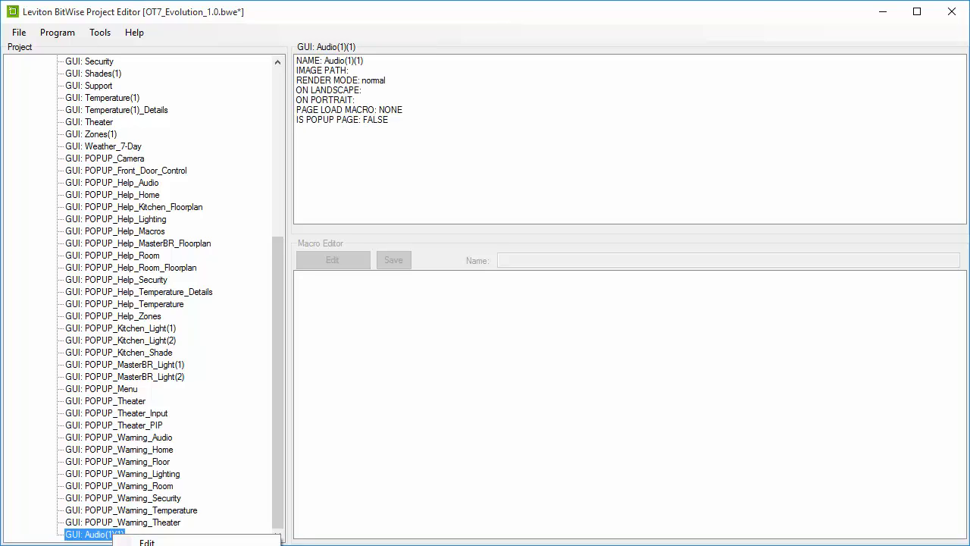
left_click(147, 545)
left_click(421, 332)
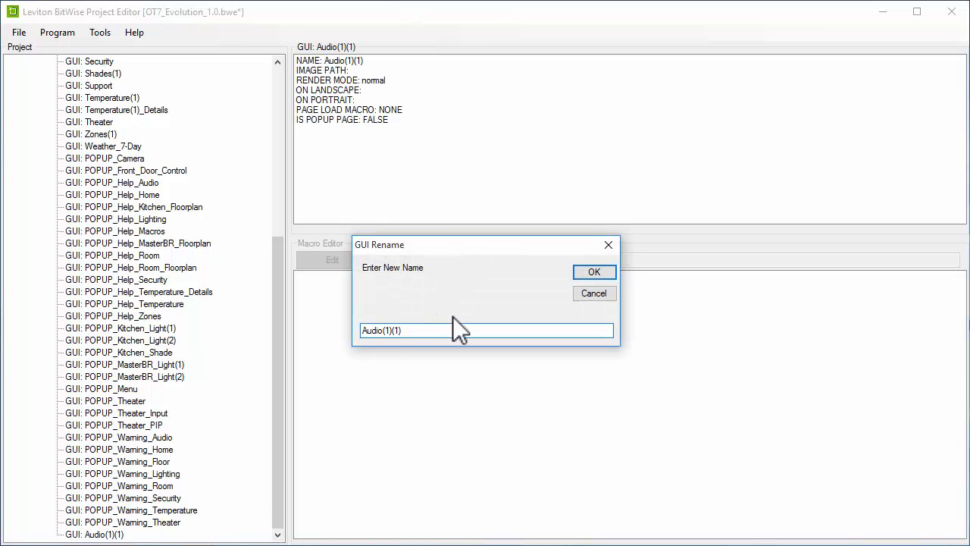
key("BackSpace")
key("BackSpace")
key("BackSpace")
key("BackSpace")
key("BackSpace")
type("3")
key("BackSpace")
type("3)")
left_click(595, 271)
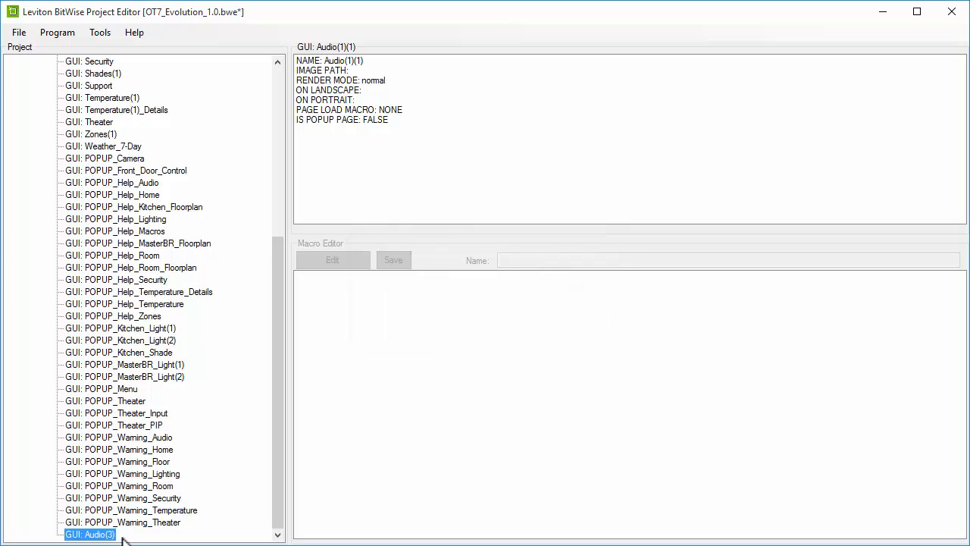
Move the Audio(3) GUI page up the project tree so it sits directly below Audio(2).
left_click_drag(102, 522, 114, 86)
scroll(273, 291, "up", 7)
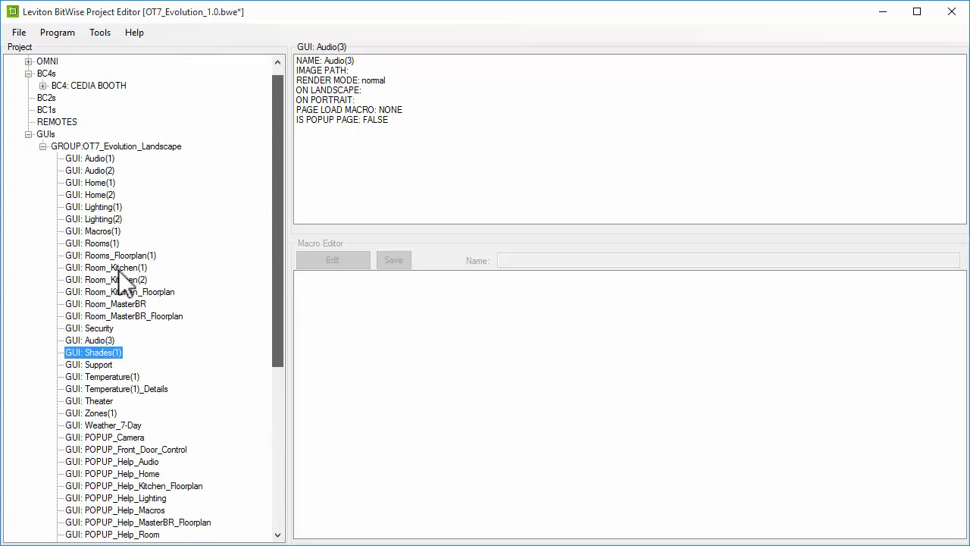
left_click_drag(98, 333, 94, 186)
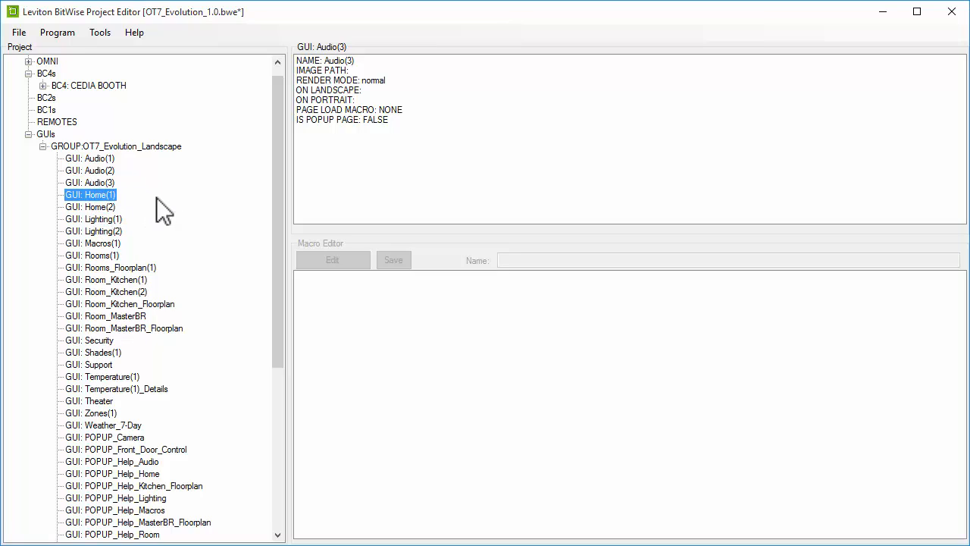
Set the third zone row button's navigation on the Audio(1) page to Goto: Audio(3) and accept the page edits.
right_click(104, 182)
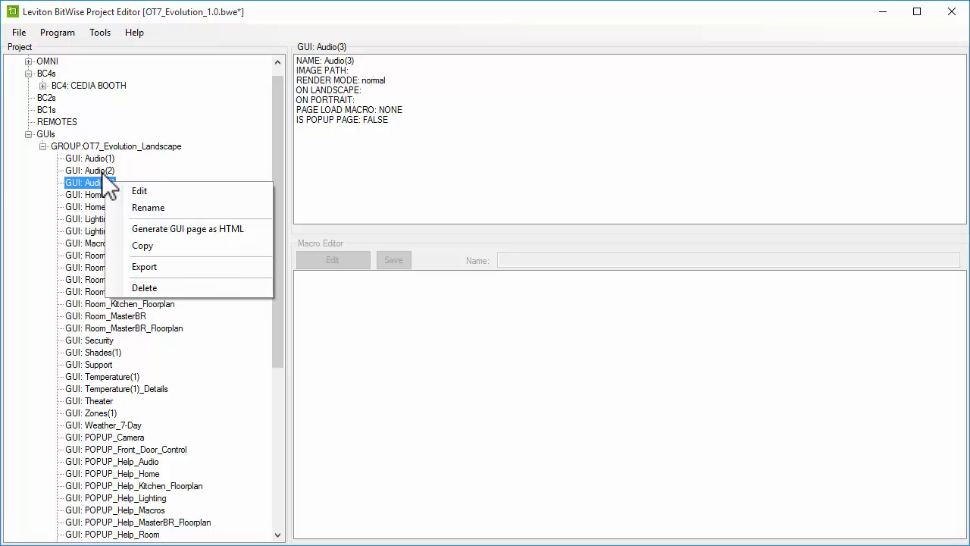
right_click(96, 158)
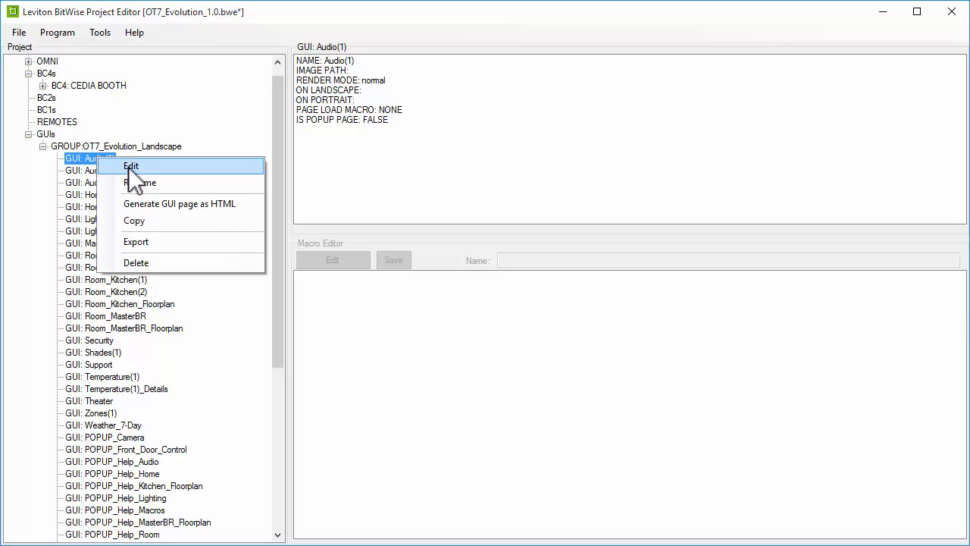
left_click(130, 166)
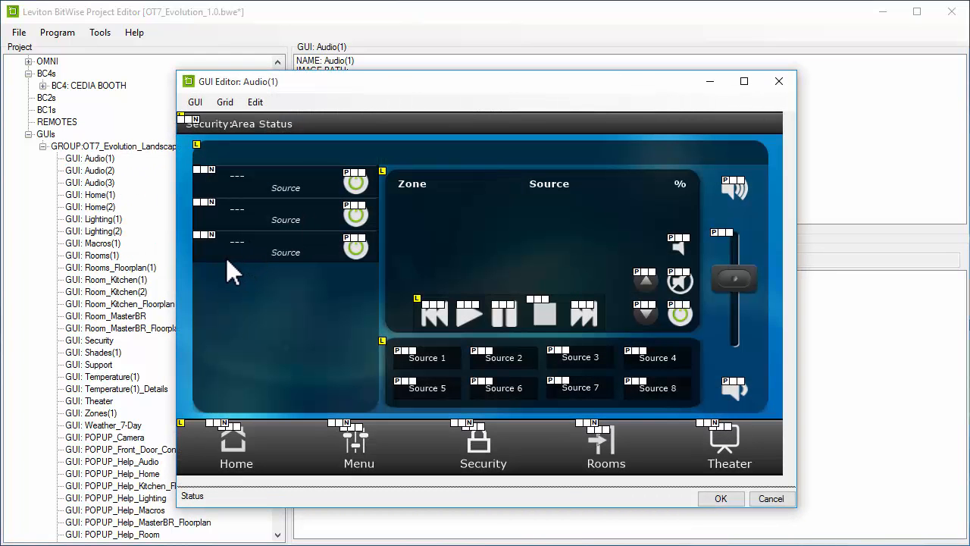
right_click(224, 259)
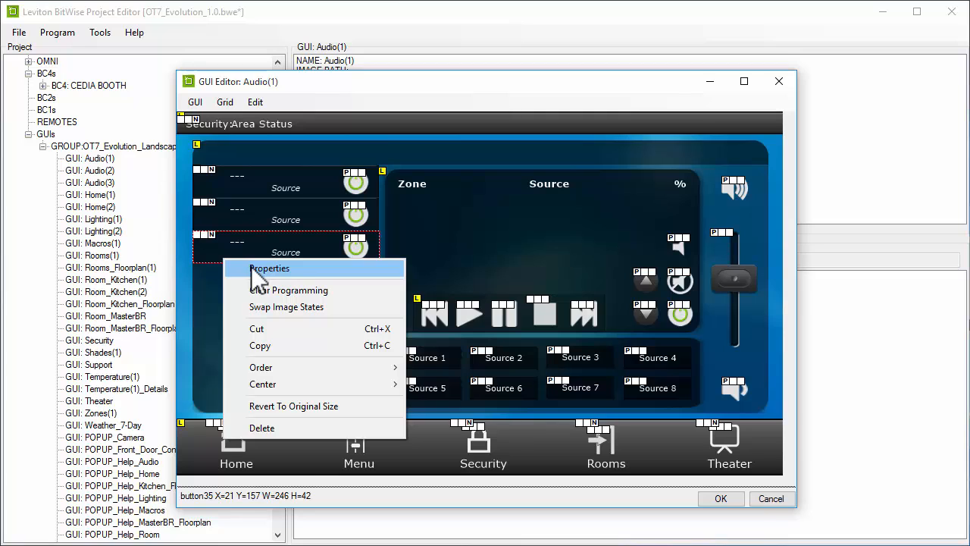
left_click(254, 269)
left_click(398, 322)
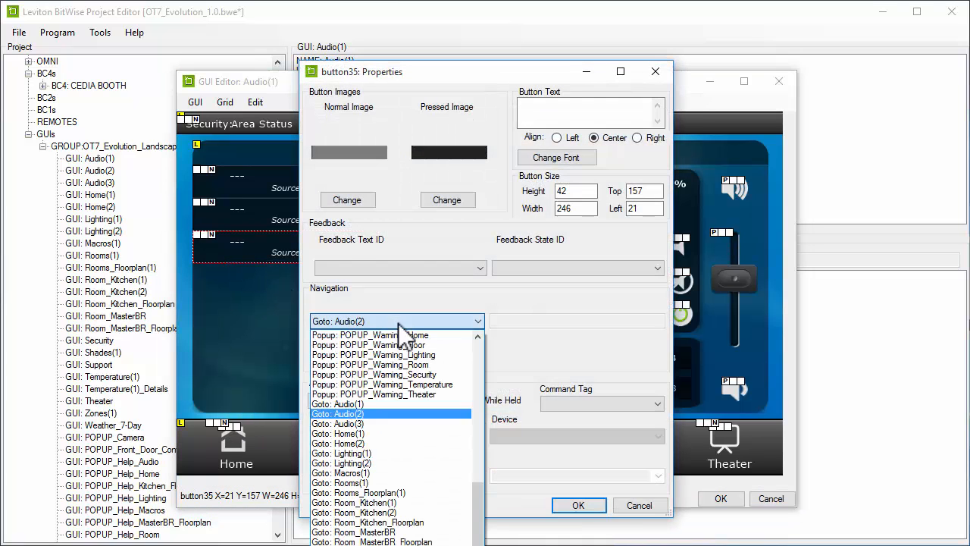
left_click(398, 422)
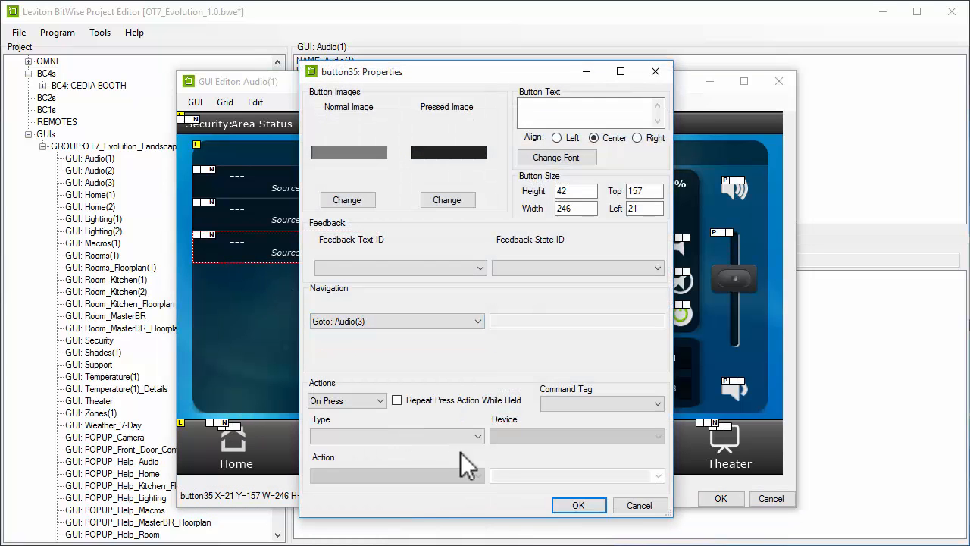
left_click(578, 508)
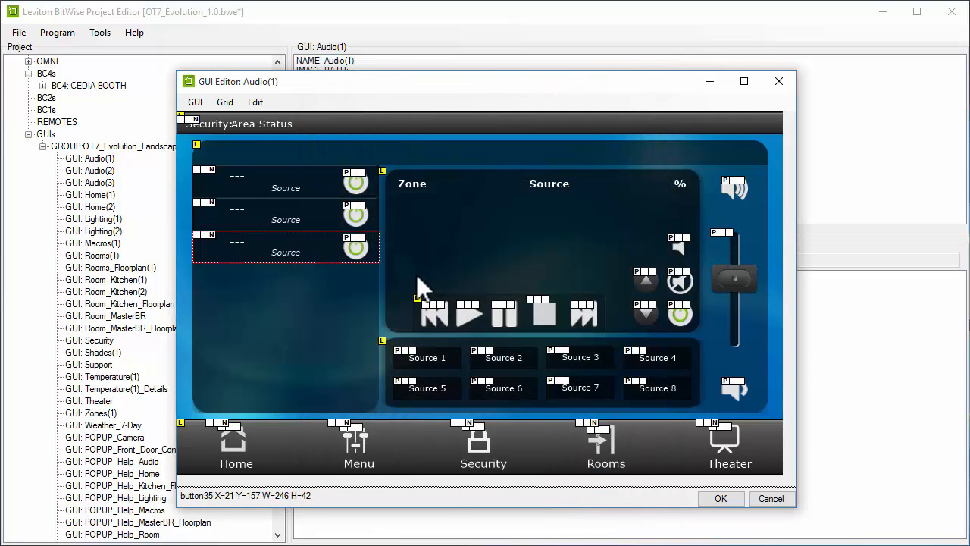
left_click(722, 499)
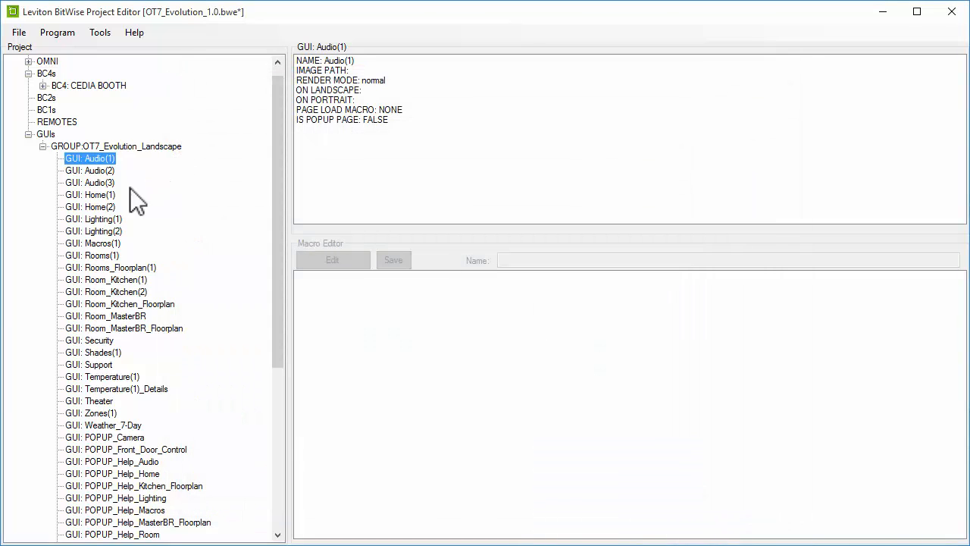
Open the Audio(3) GUI page for editing.
right_click(105, 185)
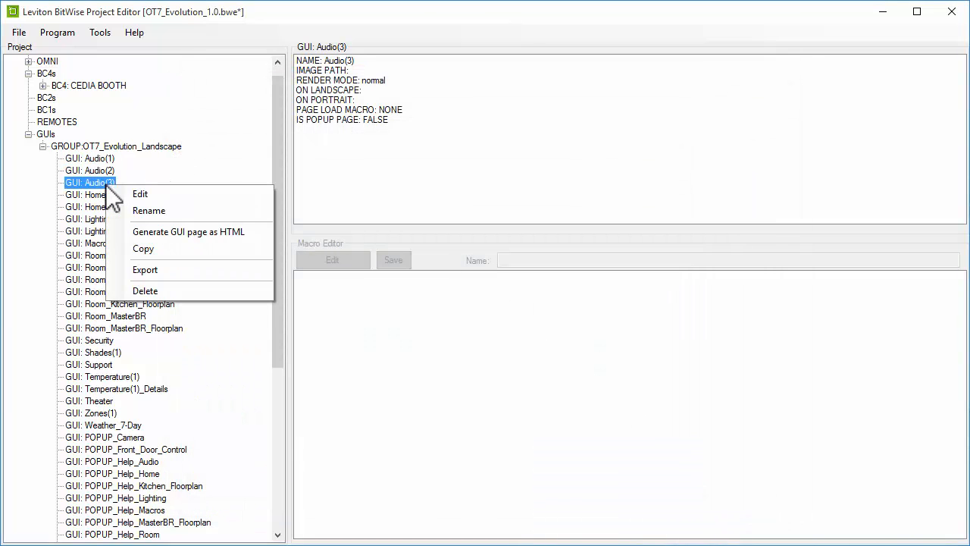
left_click(129, 194)
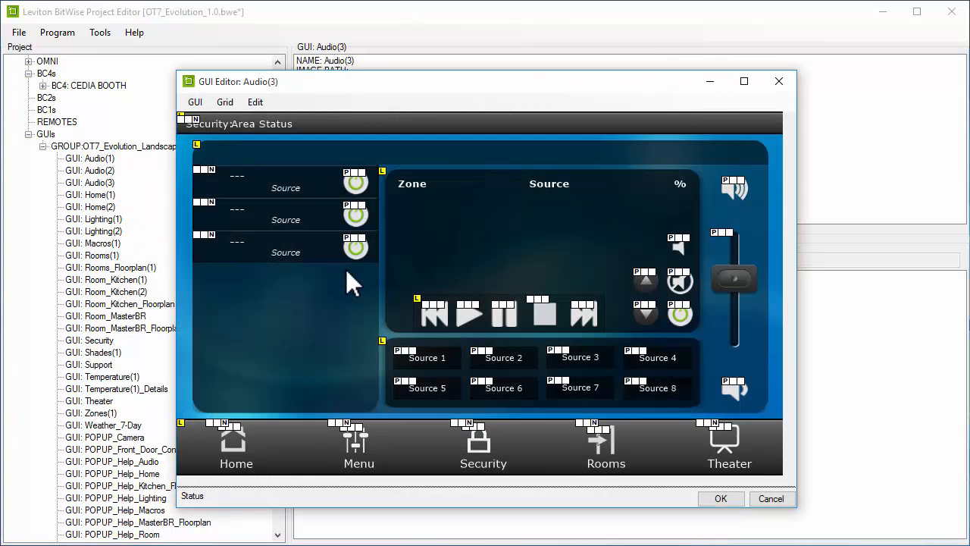